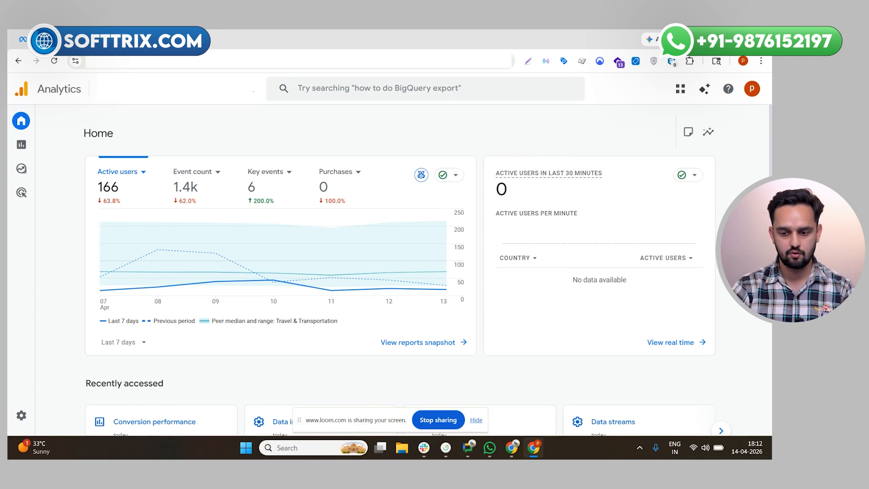
# Switch to Google Analytics and open the property's data import settings in Admin.
pyautogui.hotkey('ctrl', 'Tab')
pyautogui.click(81, 42)
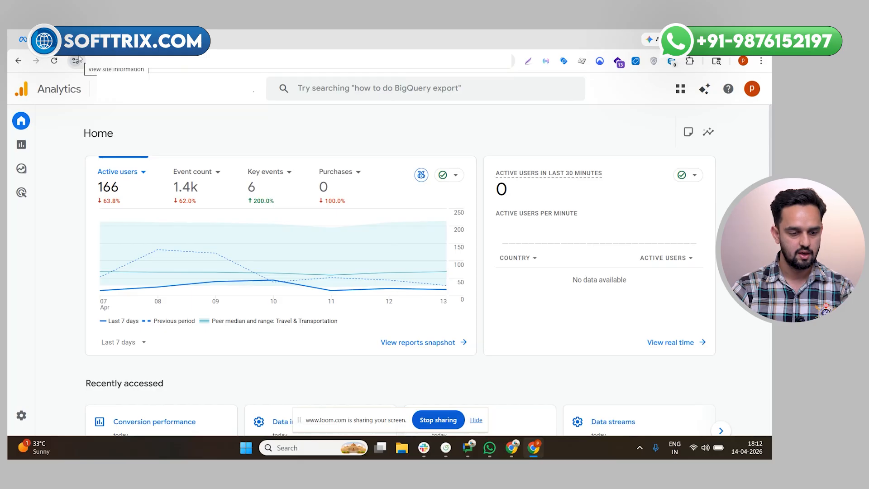
pyautogui.moveTo(58, 216)
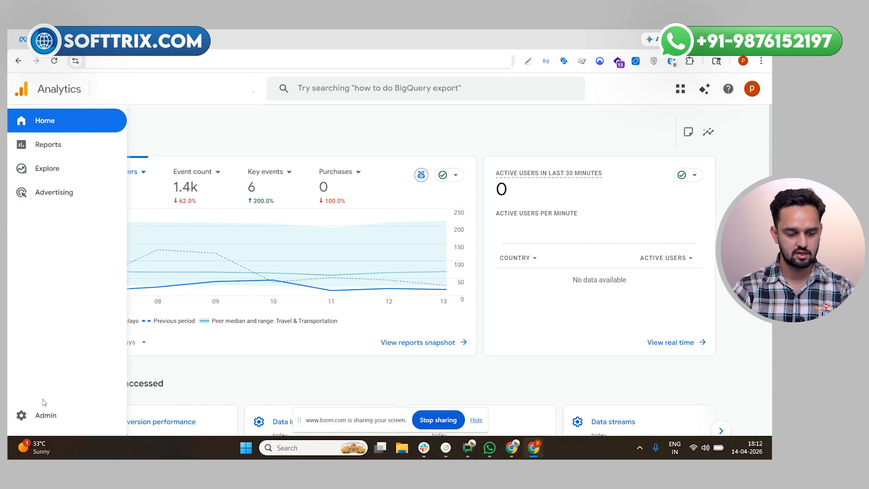
pyautogui.click(35, 421)
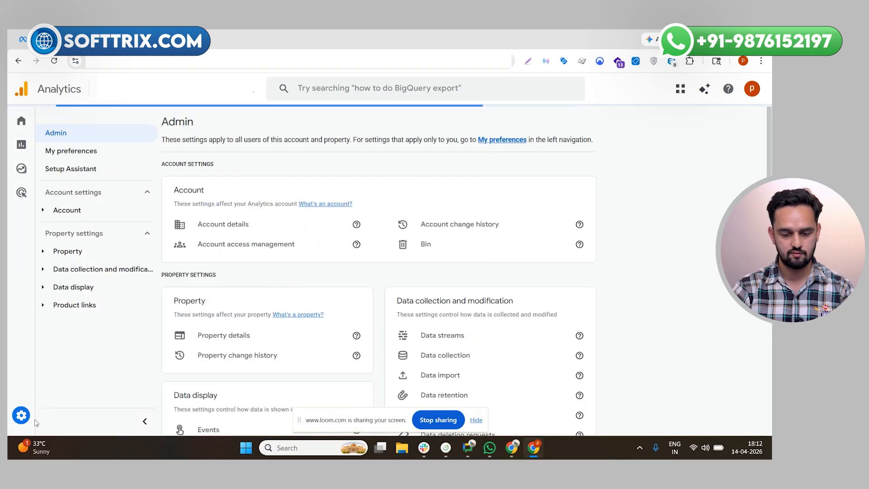
pyautogui.scroll(-3, 473, 302)
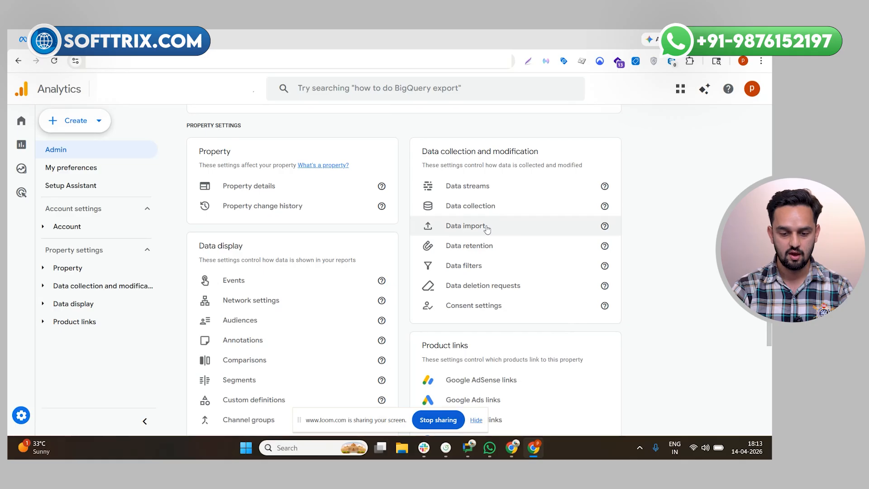
pyautogui.click(466, 225)
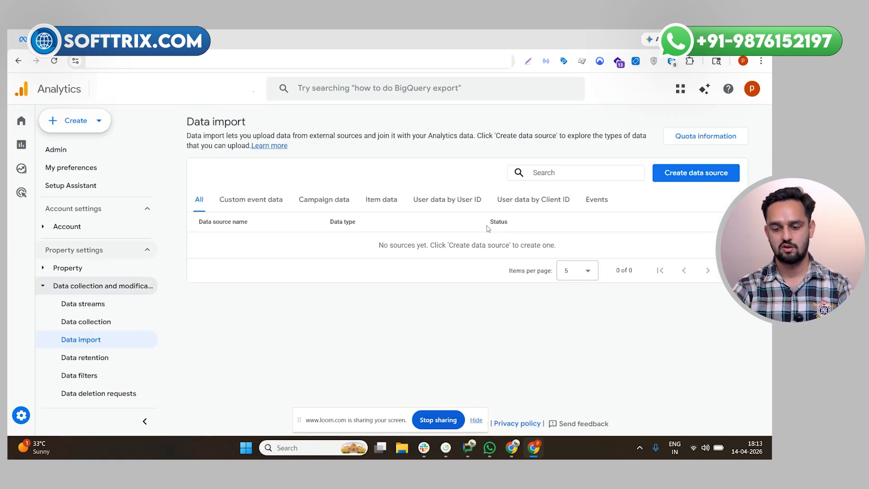
# Start a new data source for campaign data and name it "Facebook".
pyautogui.click(690, 173)
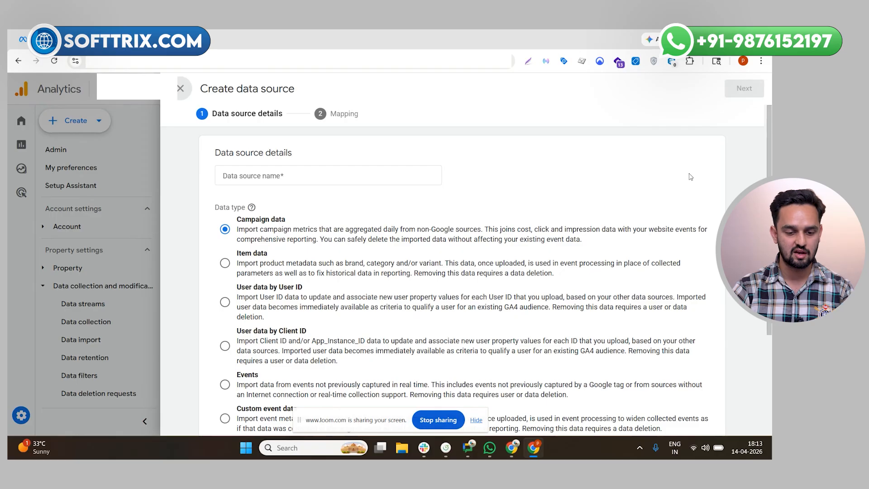
pyautogui.scroll(-1, 305, 185)
pyautogui.scroll(1, 306, 185)
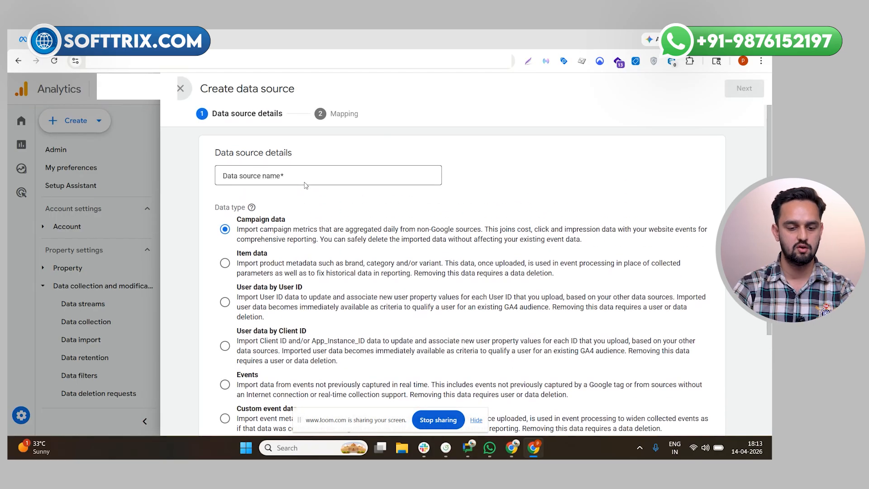
pyautogui.click(301, 176)
pyautogui.write('Facebook')
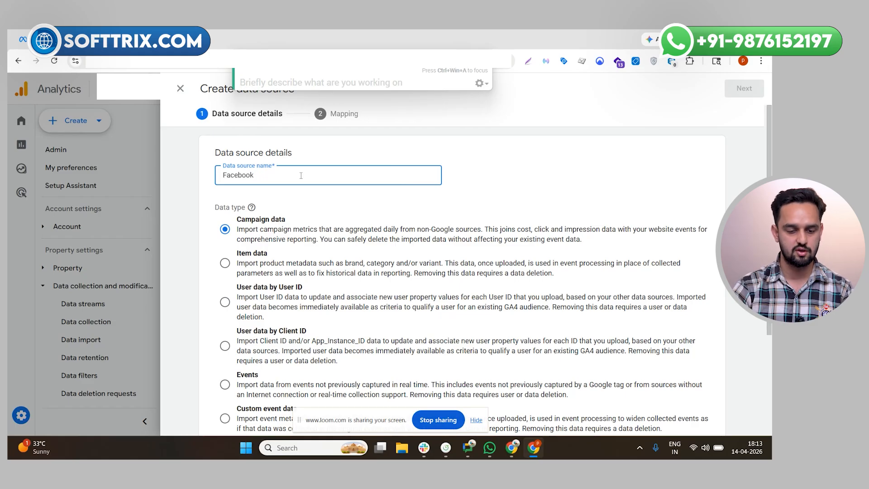
# Keep Campaign data as the data type and choose Meta as the import source.
pyautogui.scroll(-1, 294, 206)
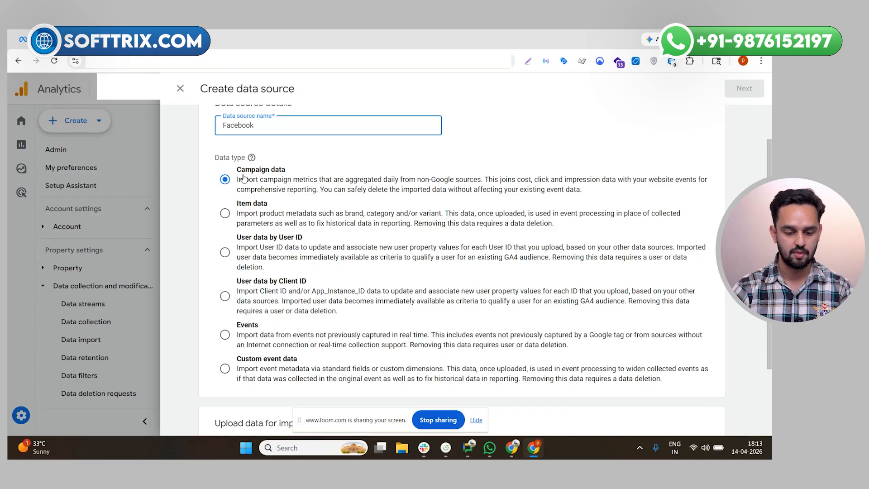
pyautogui.scroll(-2, 276, 226)
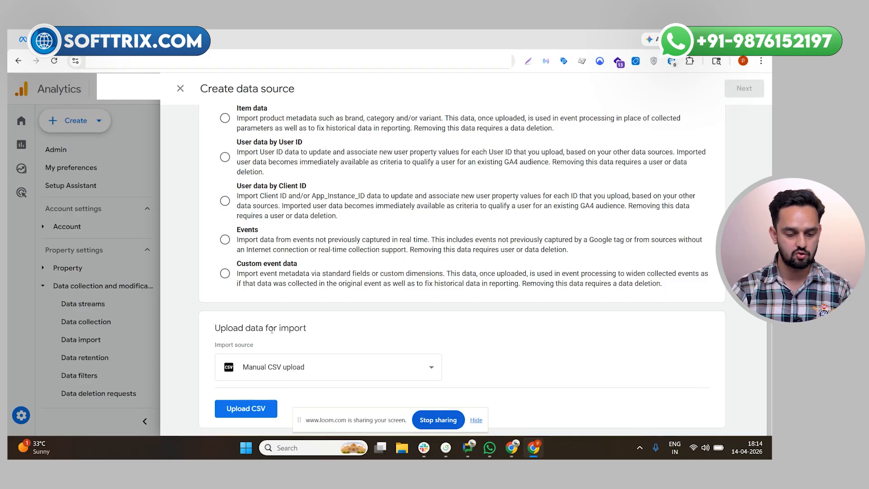
pyautogui.click(286, 365)
pyautogui.scroll(-1, 256, 322)
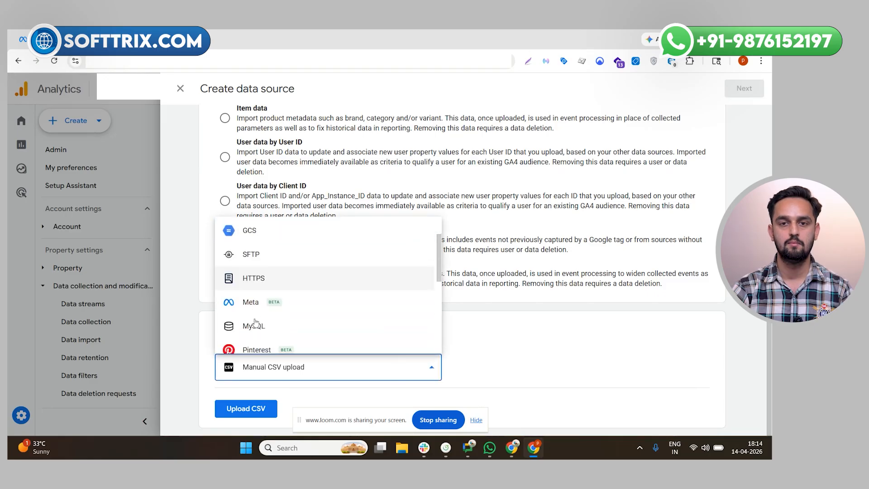
pyautogui.click(252, 311)
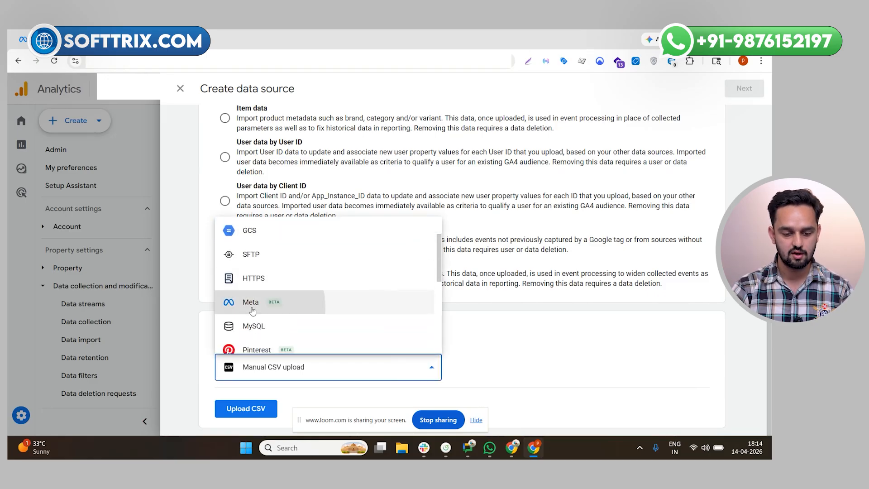
pyautogui.scroll(-1, 288, 311)
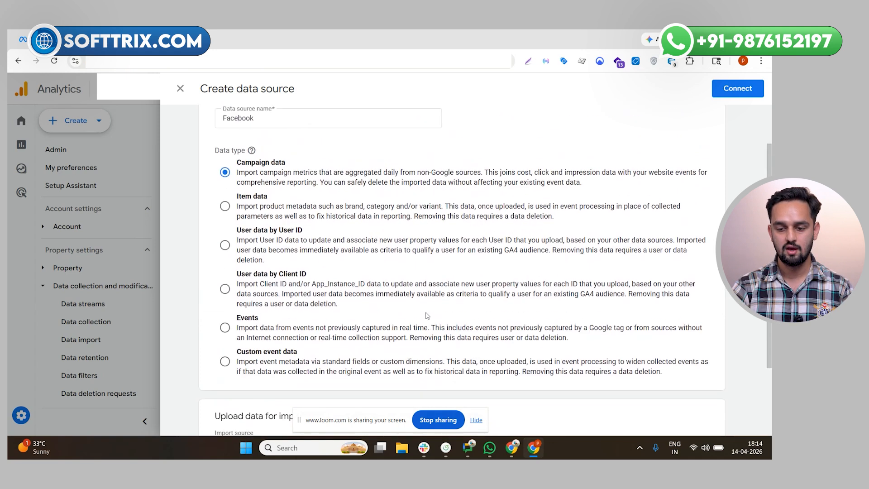
# Connect the data source to the Meta account and proceed to the connection's configuration stage.
pyautogui.scroll(4, 428, 316)
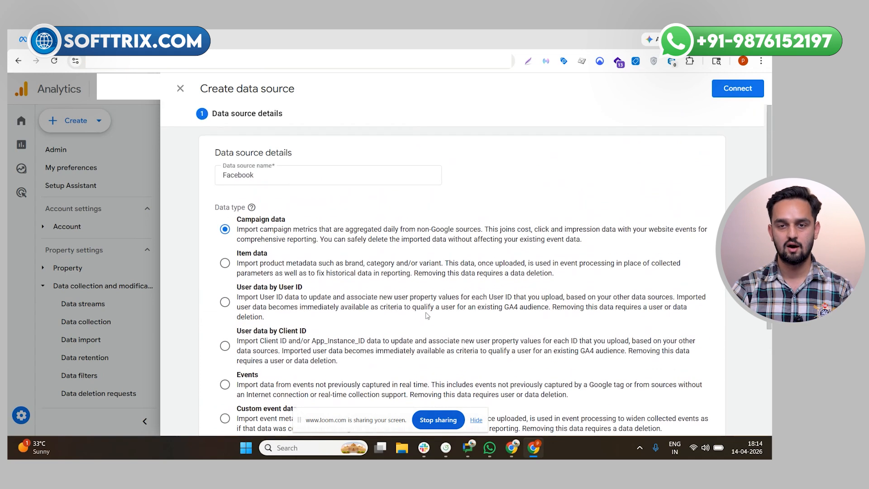
pyautogui.click(749, 98)
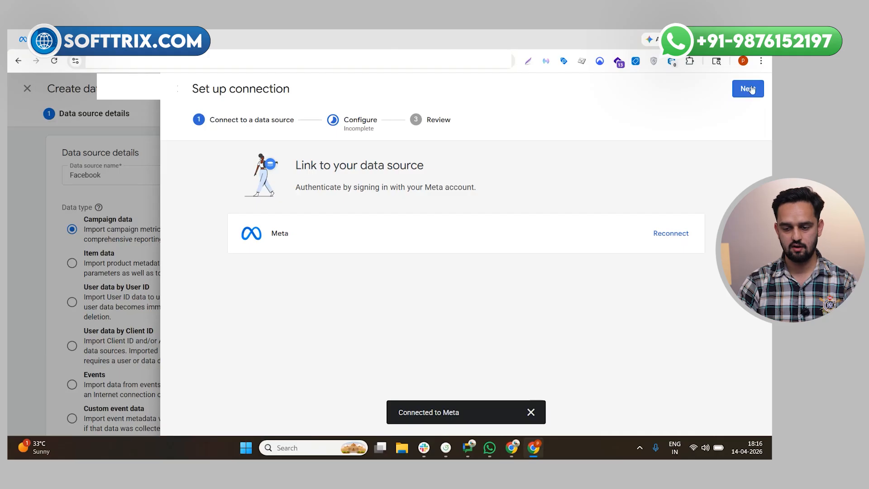
pyautogui.click(749, 89)
# Select The Center for Arts and Innovation as the Business Center in the data configuration.
pyautogui.scroll(-1, 277, 280)
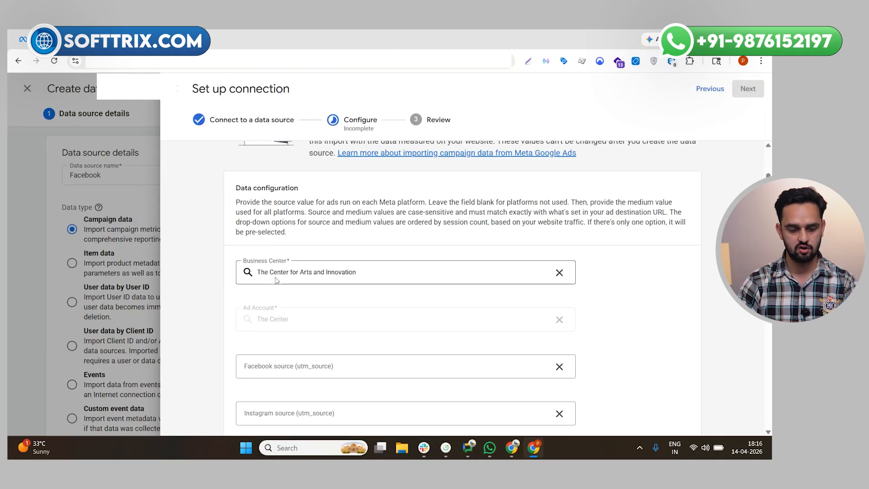
pyautogui.click(269, 275)
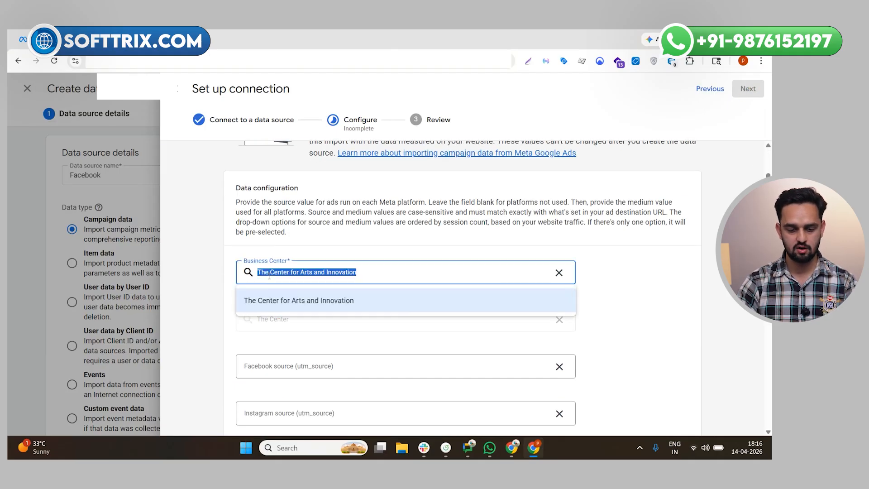
pyautogui.write('The ad')
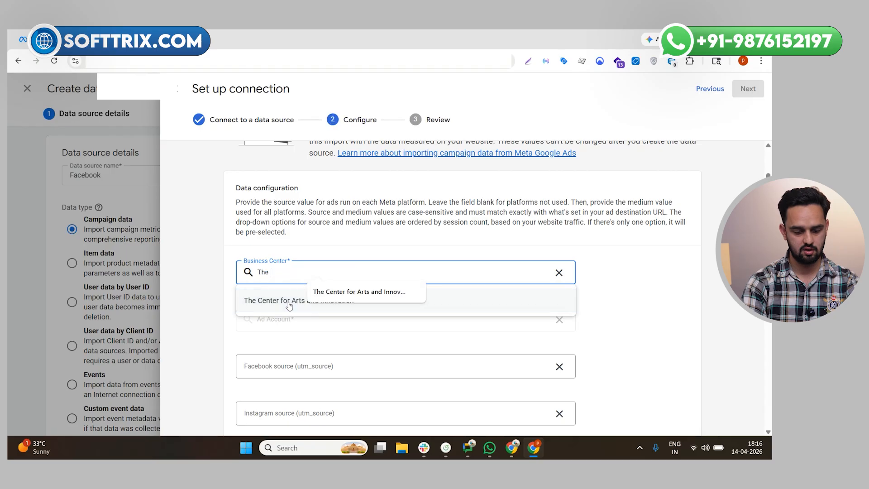
pyautogui.press('BackSpace')
pyautogui.press('BackSpace')
pyautogui.press('BackSpace')
pyautogui.press('BackSpace')
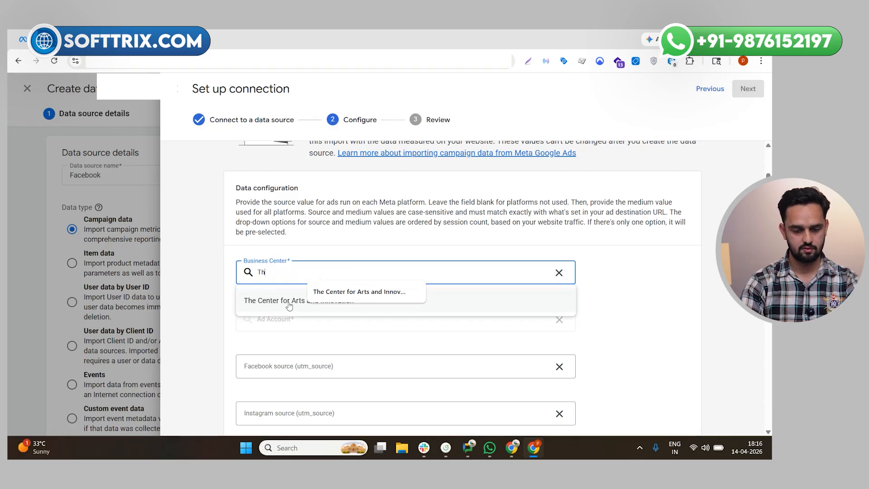
pyautogui.click(289, 301)
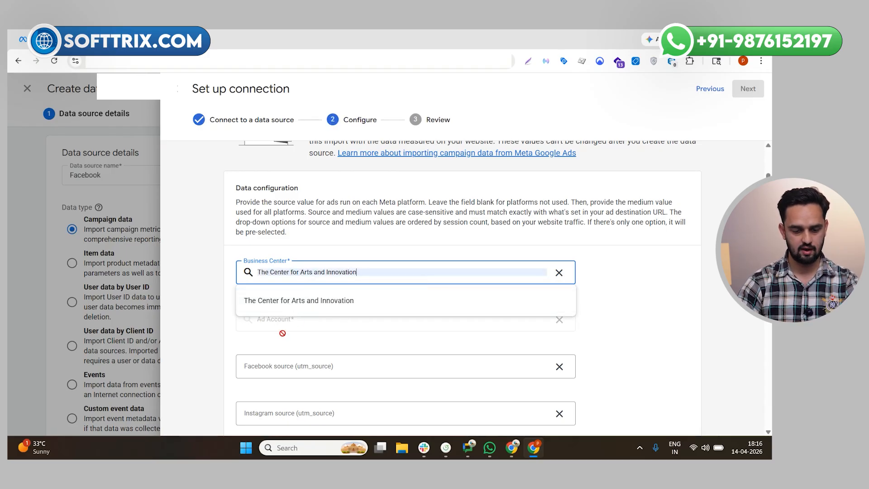
# Set the Facebook utm_source to "facebook" and the Instagram utm_source to "ig".
pyautogui.scroll(-2, 279, 272)
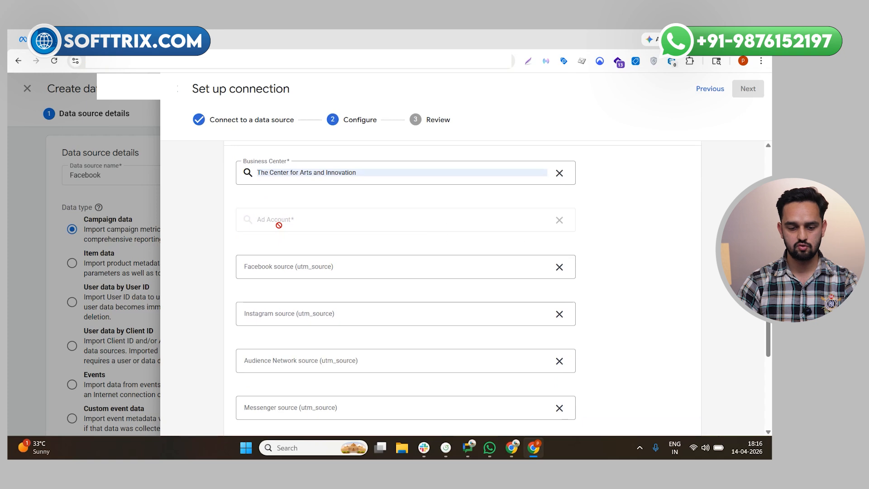
pyautogui.click(271, 268)
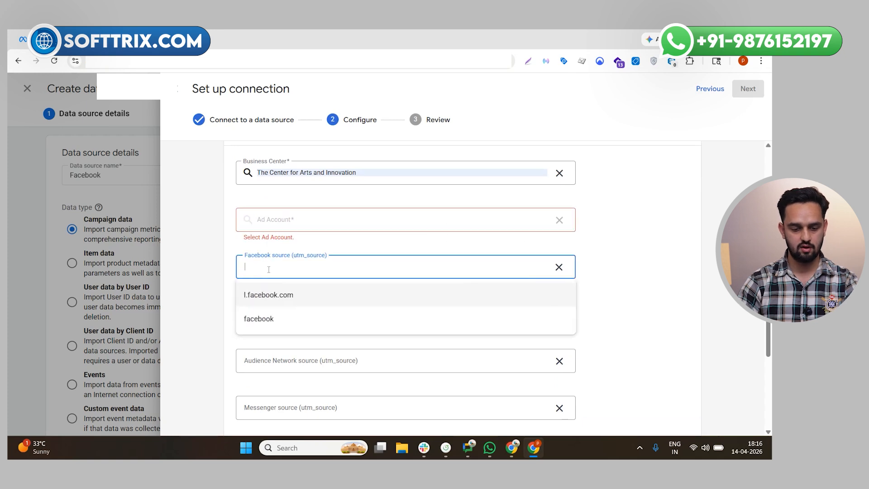
pyautogui.click(265, 319)
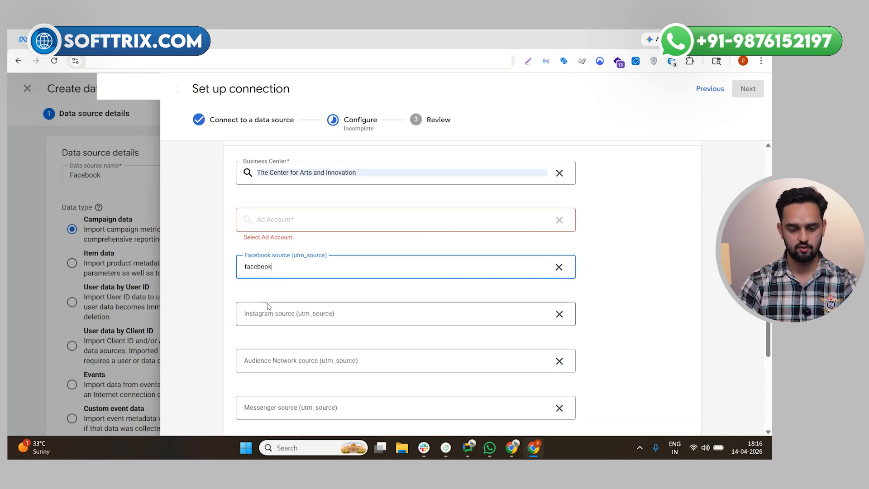
pyautogui.scroll(-1, 268, 307)
pyautogui.click(269, 267)
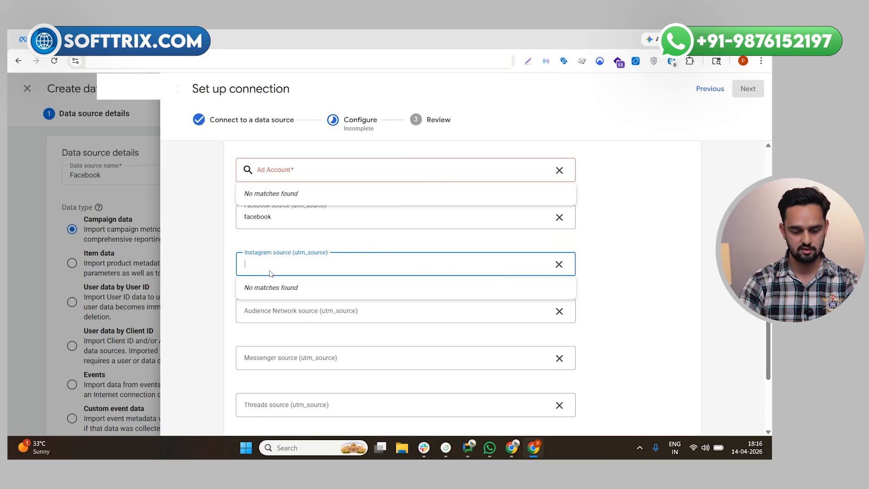
pyautogui.write('ig')
pyautogui.click(210, 304)
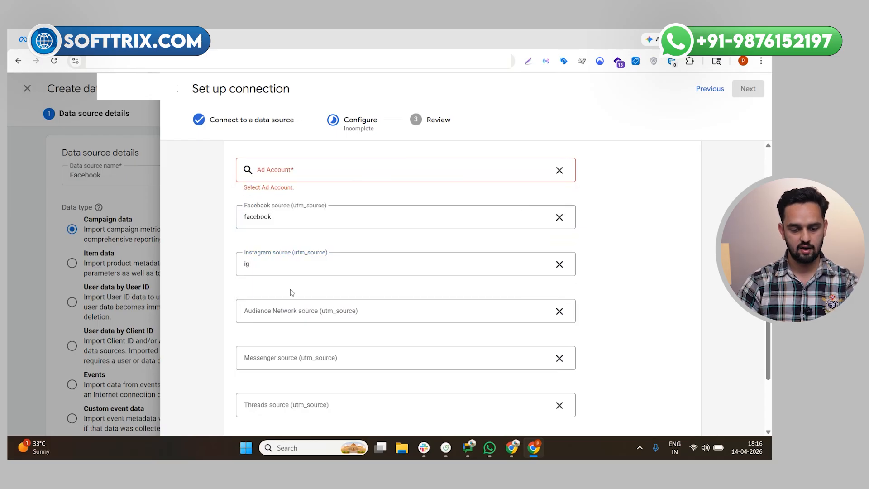
# Set the required utm_medium value to "paid ads" in the data configuration.
pyautogui.scroll(-2, 292, 293)
pyautogui.click(283, 350)
pyautogui.write('paid ads')
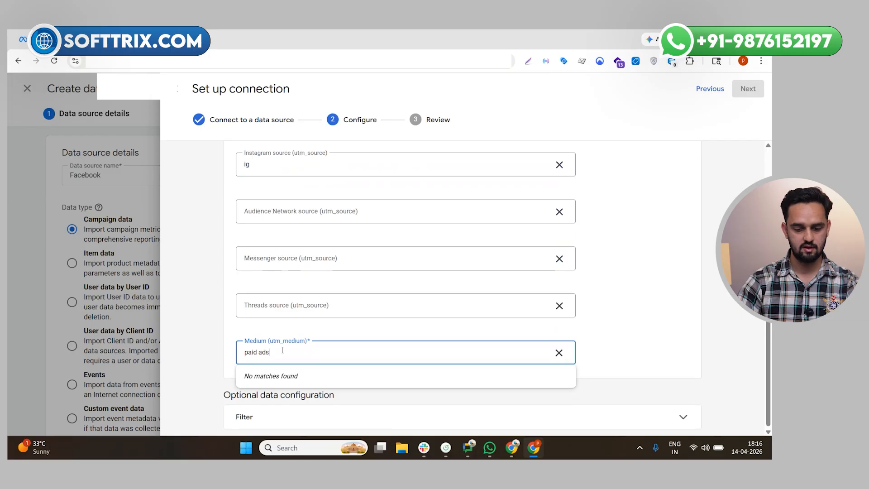
pyautogui.scroll(2, 744, 154)
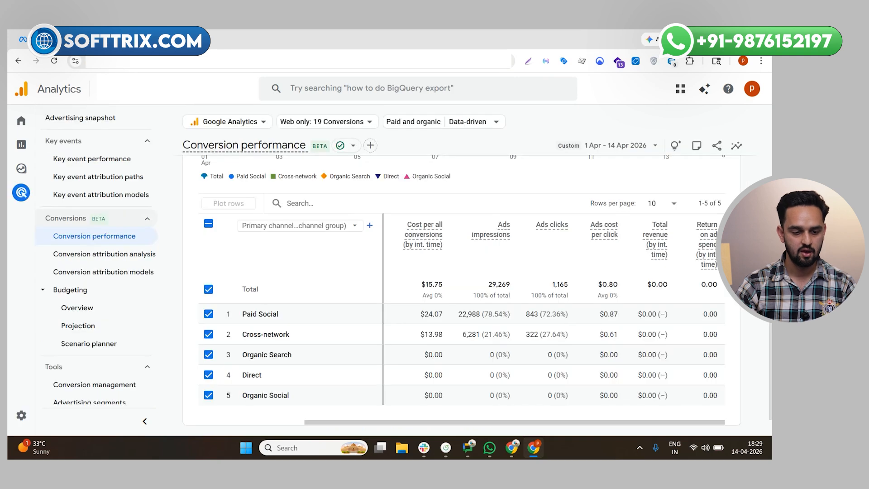
# Examine conversions, ad cost, impressions and clicks by channel in the Conversion performance report.
pyautogui.scroll(-1, 294, 322)
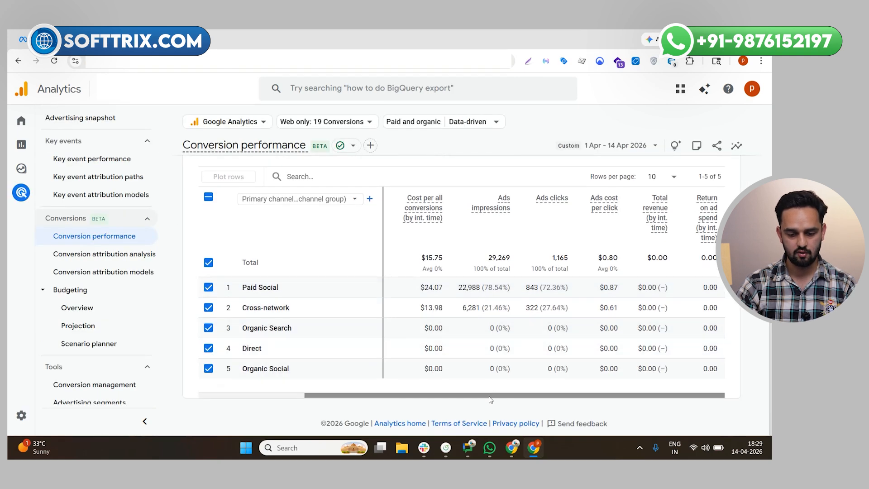
pyautogui.hscroll(-3, 334, 403)
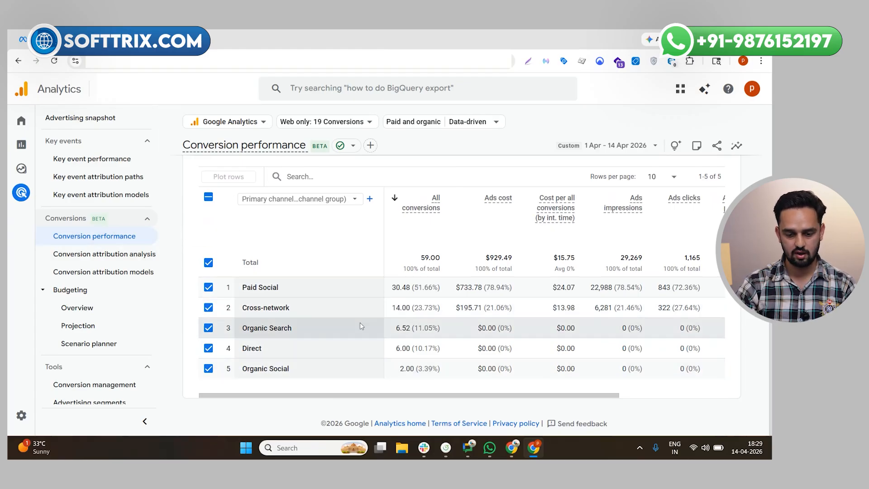
pyautogui.moveTo(449, 395); pyautogui.dragTo(550, 406)
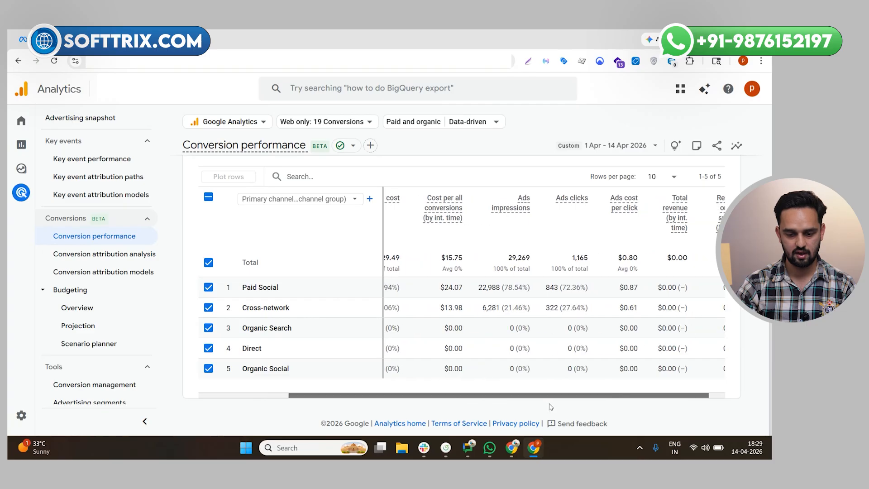
pyautogui.hscroll(-5, 494, 407)
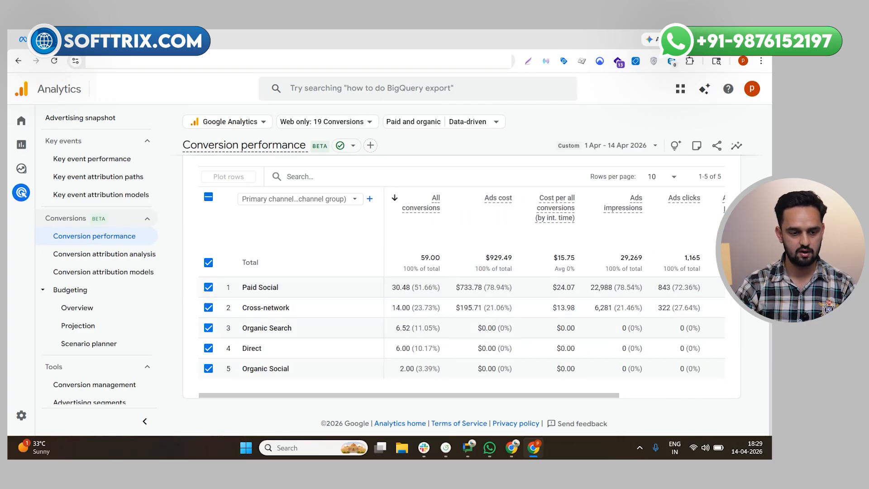
# Check the campaign totals in Meta Ads Manager and compare them with the Paid Social and Cross-network figures in Google Analytics.
pyautogui.click(72, 40)
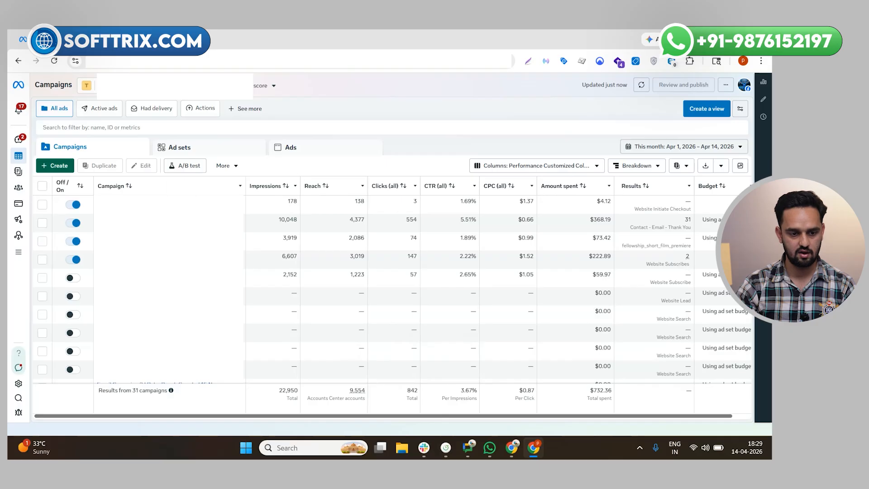
pyautogui.click(81, 40)
pyautogui.scroll(1, 329, 327)
pyautogui.scroll(-1, 329, 328)
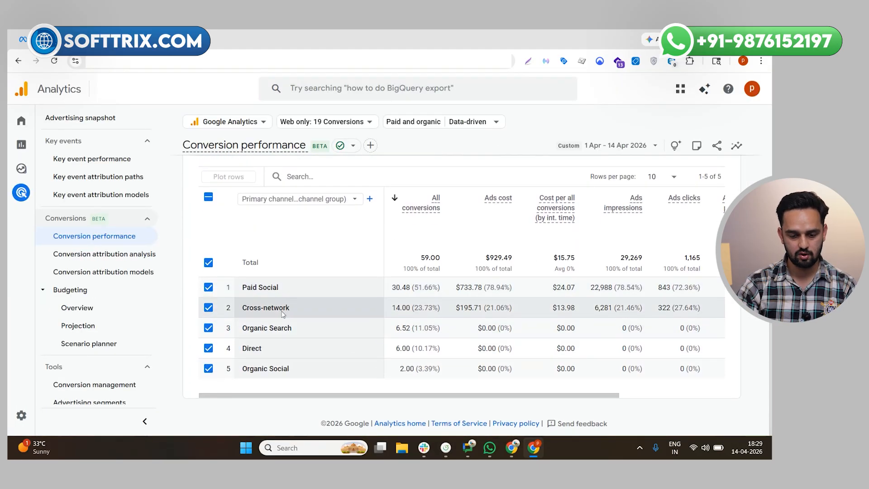
pyautogui.moveTo(299, 397)
pyautogui.mouseDown()
pyautogui.moveTo(321, 406)
pyautogui.moveTo(298, 400)
pyautogui.mouseUp()
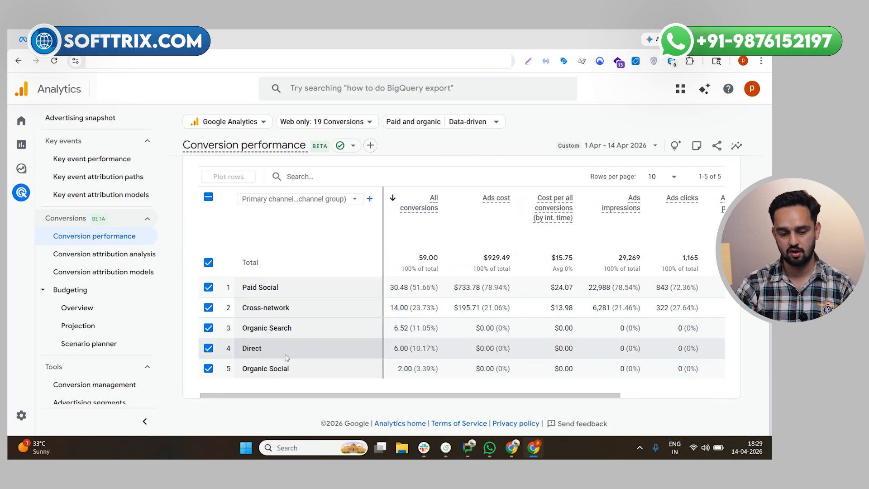
pyautogui.moveTo(370, 396); pyautogui.dragTo(474, 404)
pyautogui.moveTo(449, 400); pyautogui.dragTo(283, 397)
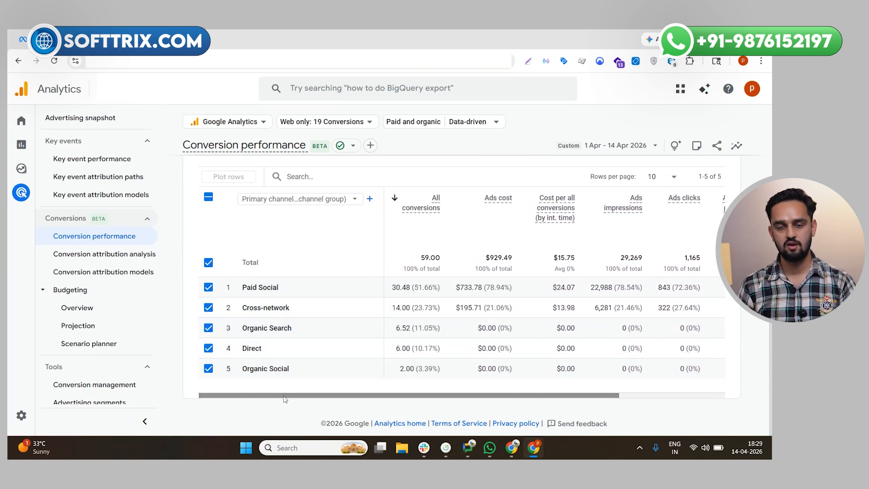